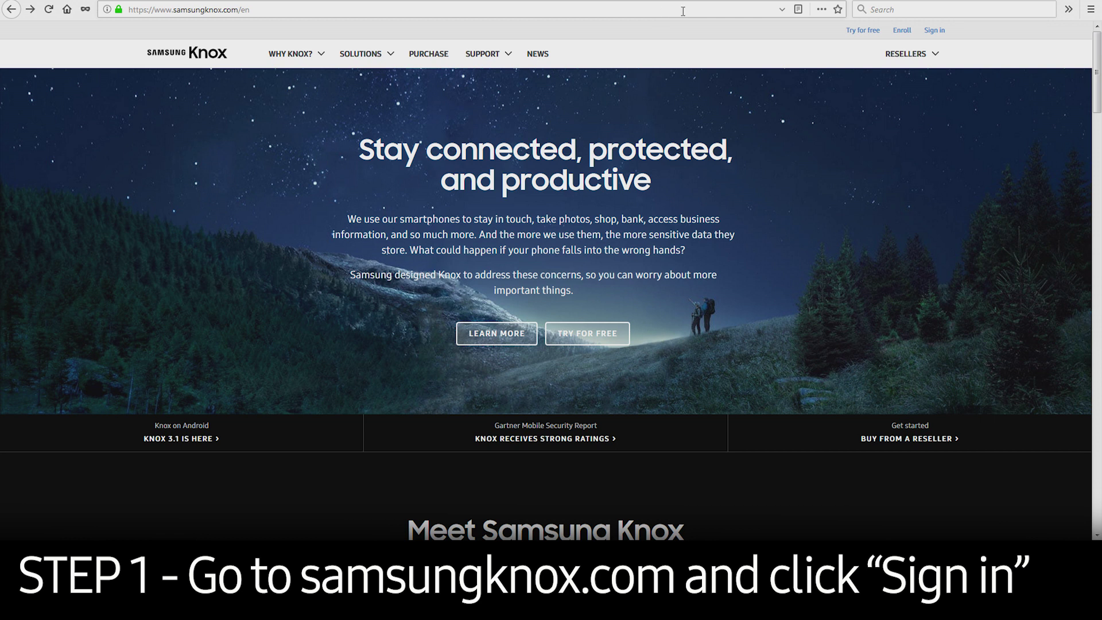
Sign in to the Samsung Knox account and launch Knox Configure from the dashboard
click(933, 31)
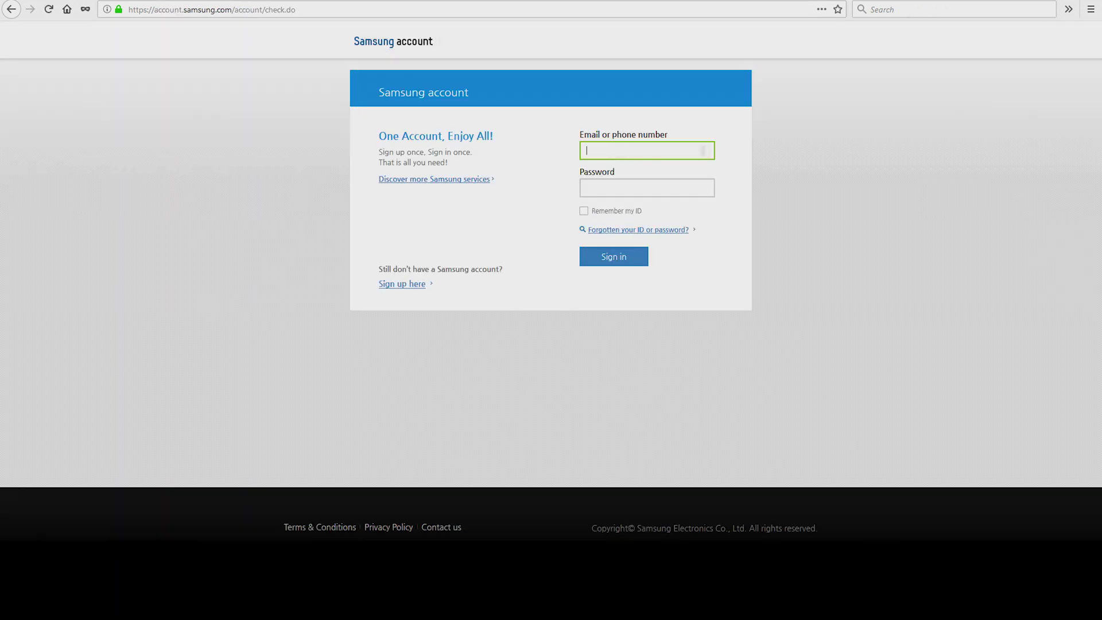
key(Tab)
text(********)
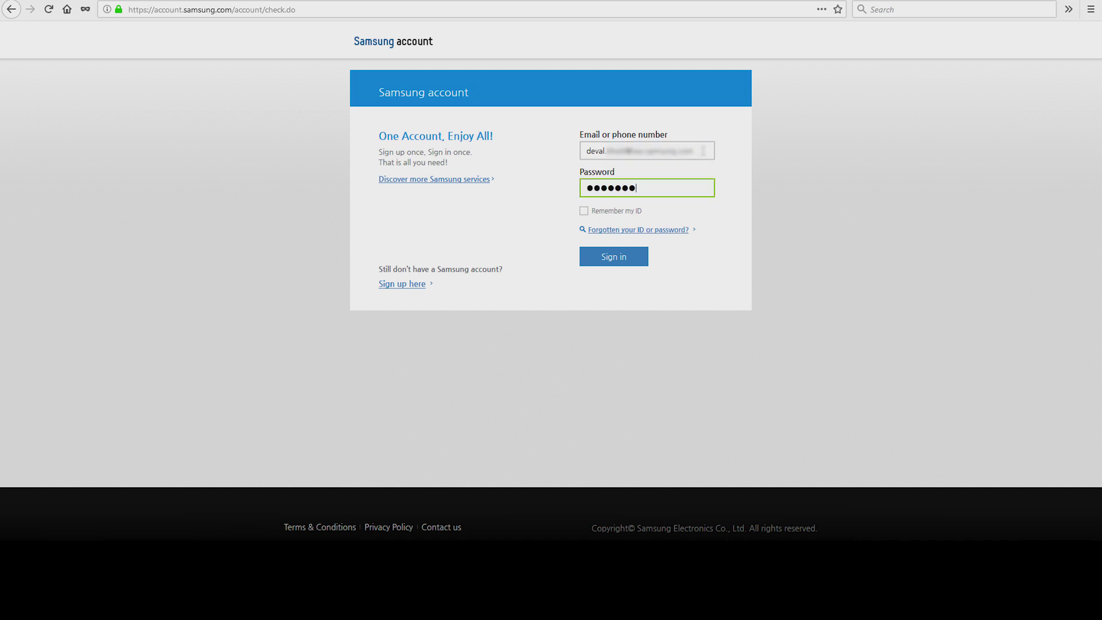
click(637, 256)
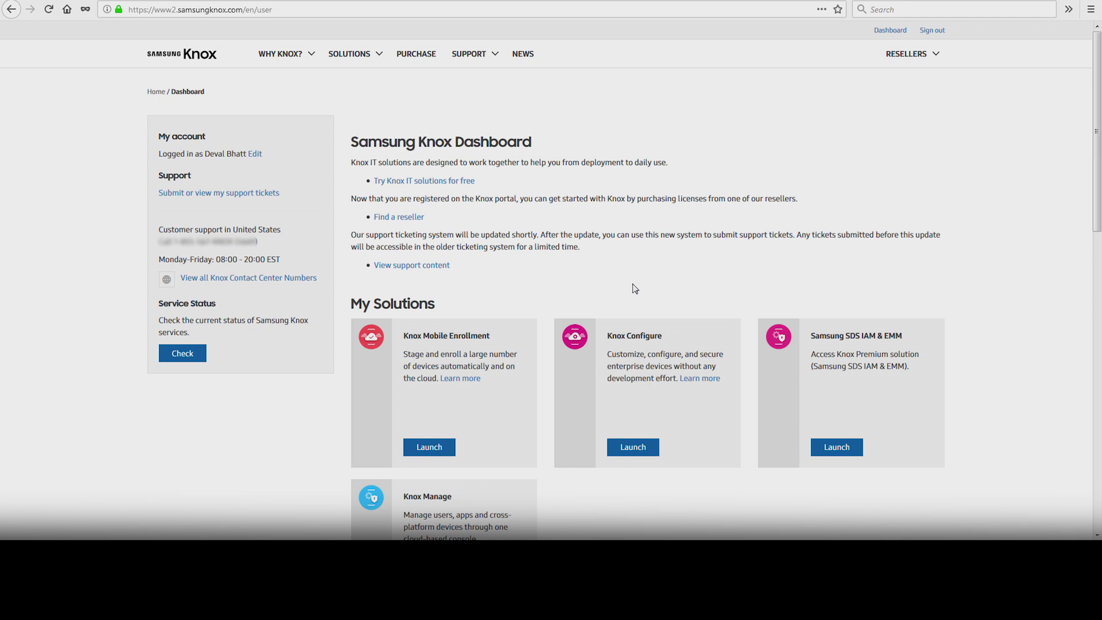
click(640, 460)
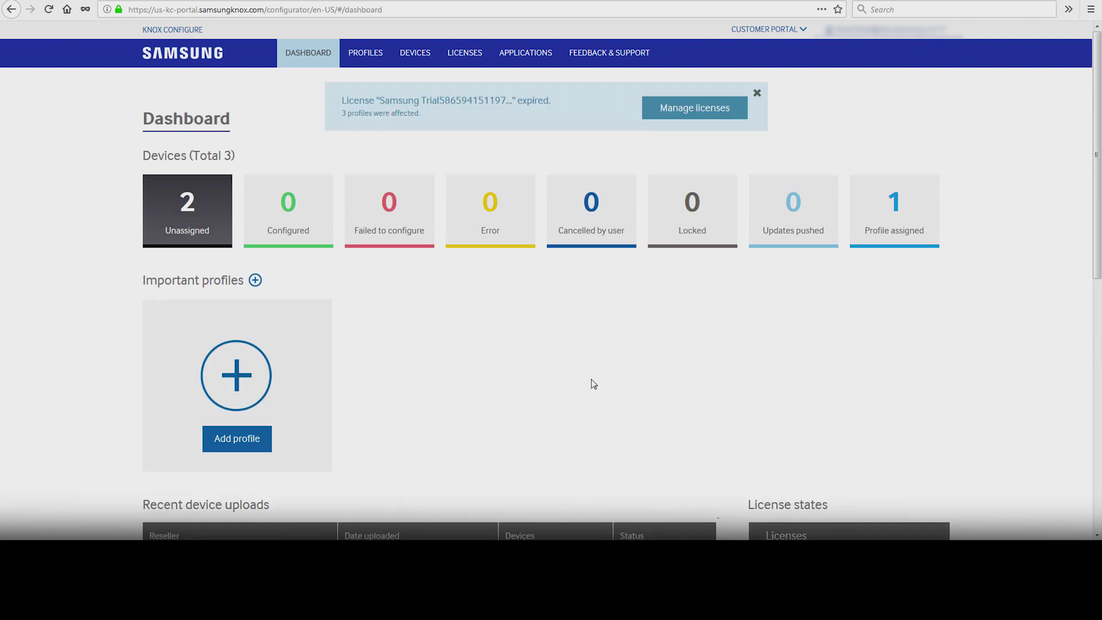
From the Profiles list, start creating a new profile
click(370, 65)
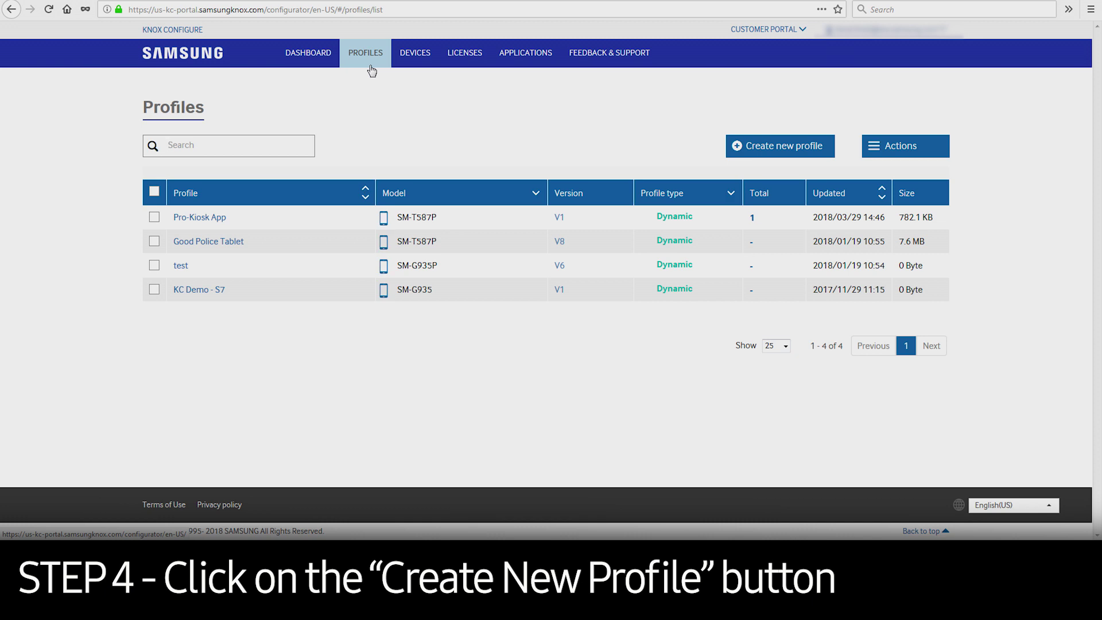
click(740, 152)
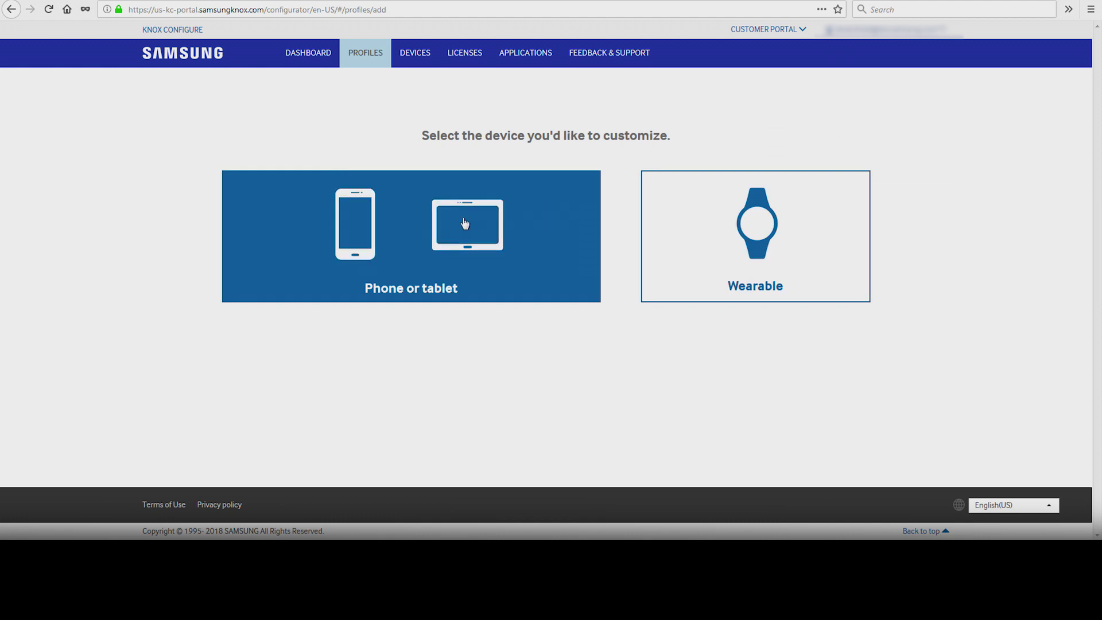
Make it a phone/tablet profile on the Dynamic edition with Knox version 2.8
click(464, 224)
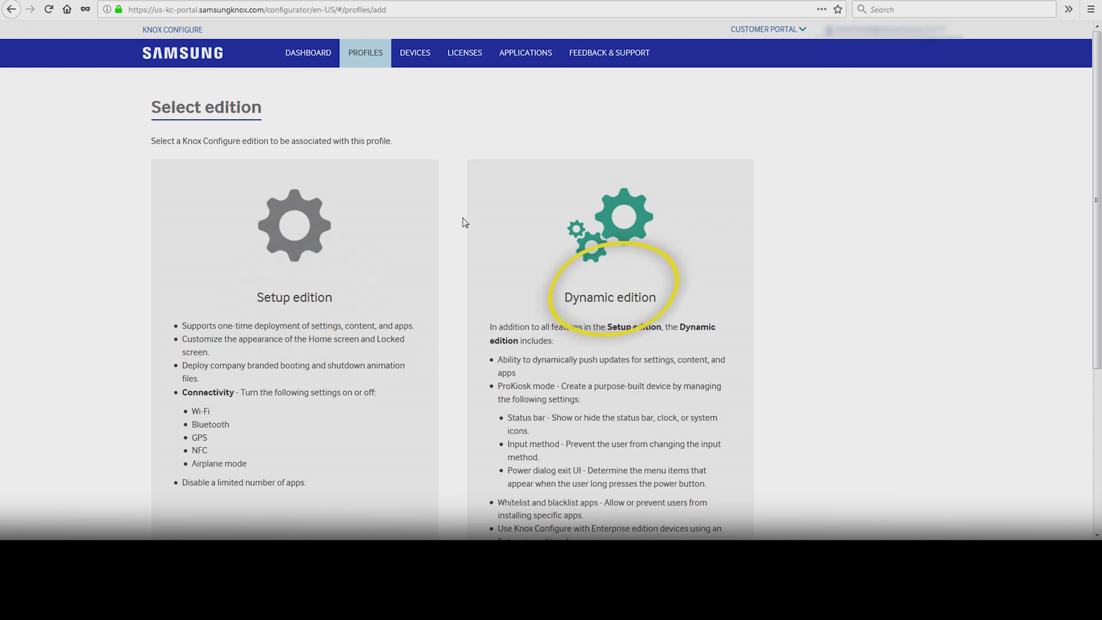
scroll(462, 222, down, 3)
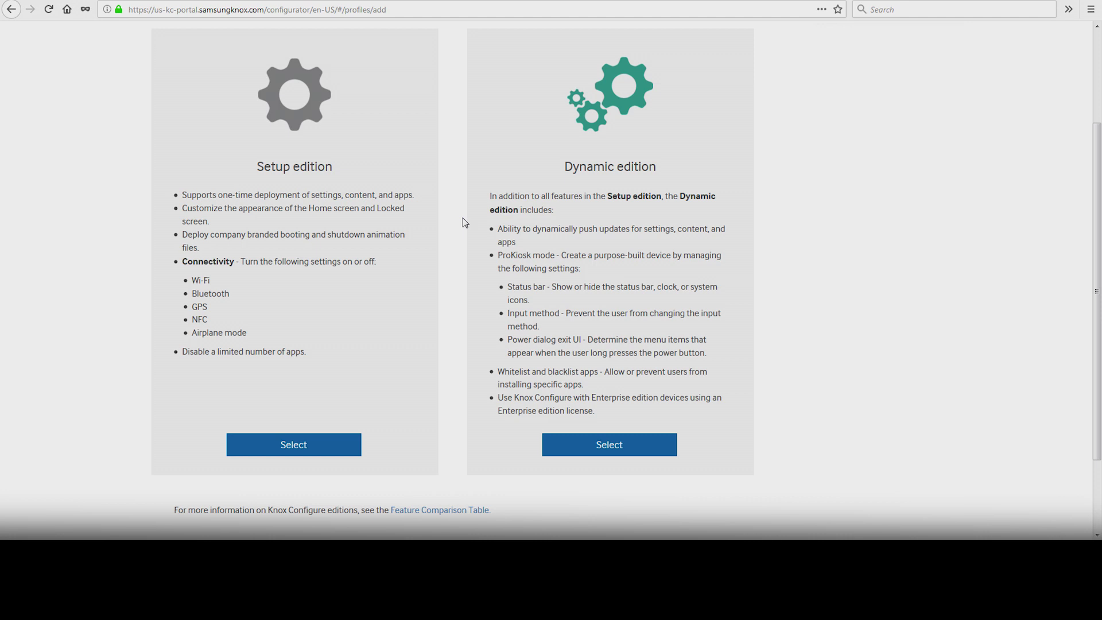
click(614, 454)
click(327, 242)
click(330, 277)
Enter model SM-T587P, name 'ProKiosk Demo Device' and support email, then pick the Dynamic trial license
click(376, 290)
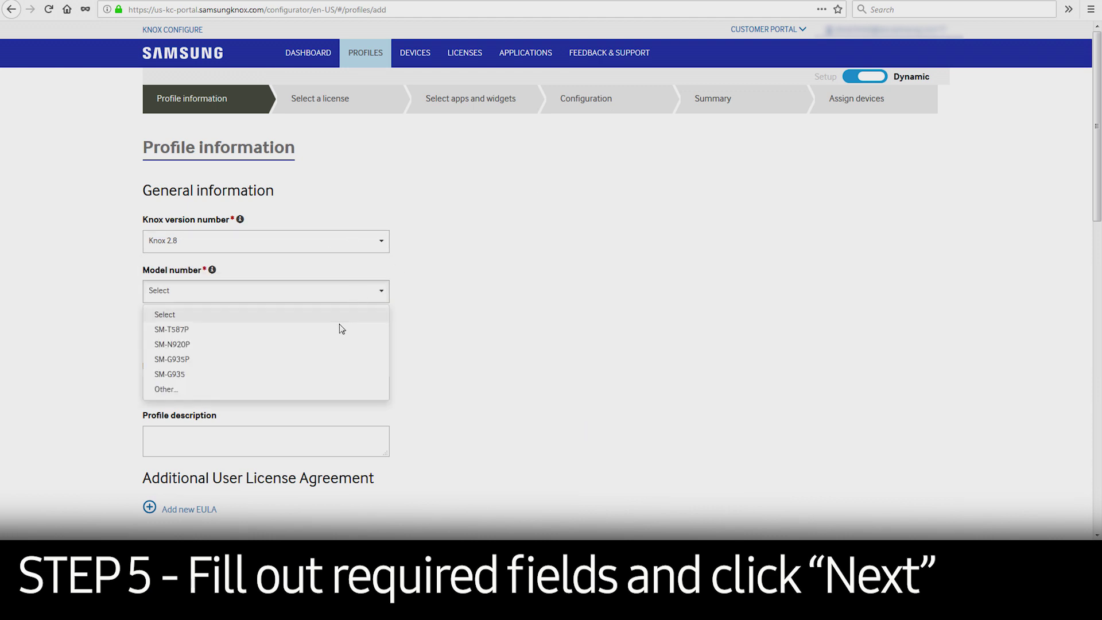
click(343, 326)
scroll(395, 324, down, 3)
click(318, 257)
text(Profile Demo Name)
scroll(322, 270, down, 2)
scroll(310, 291, down, 4)
click(298, 346)
text(techsupport@company.com)
scroll(297, 341, down, 3)
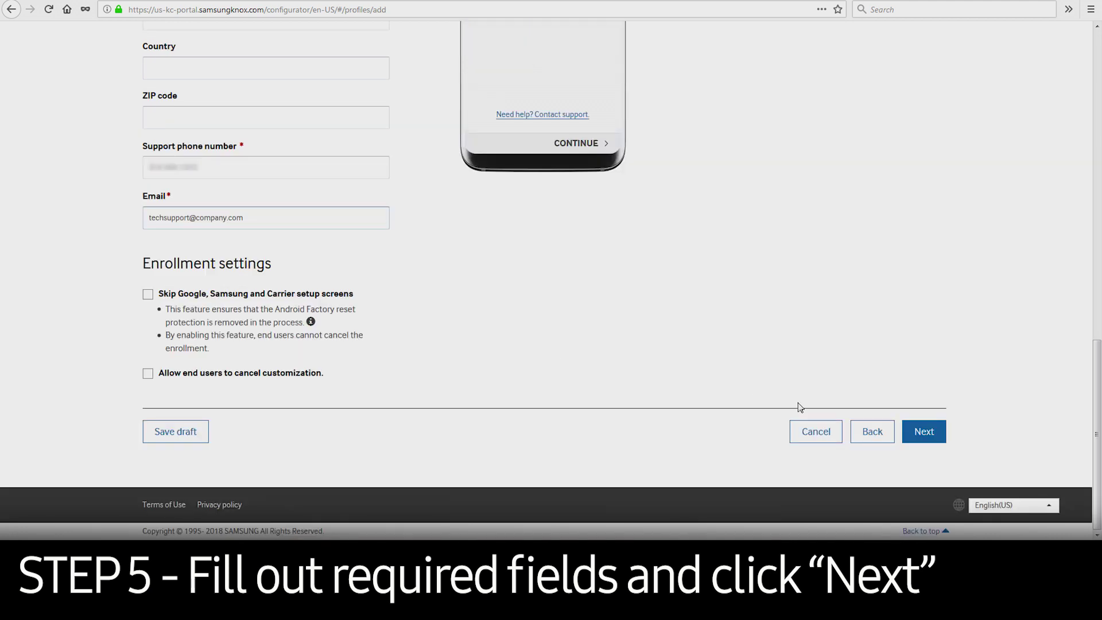
click(931, 436)
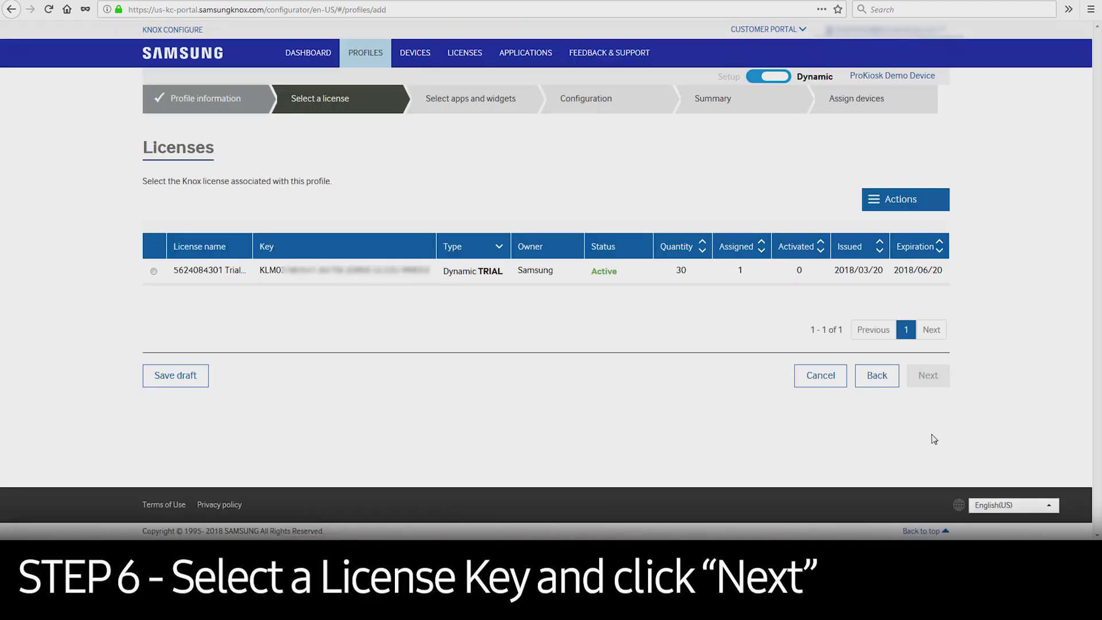
click(154, 272)
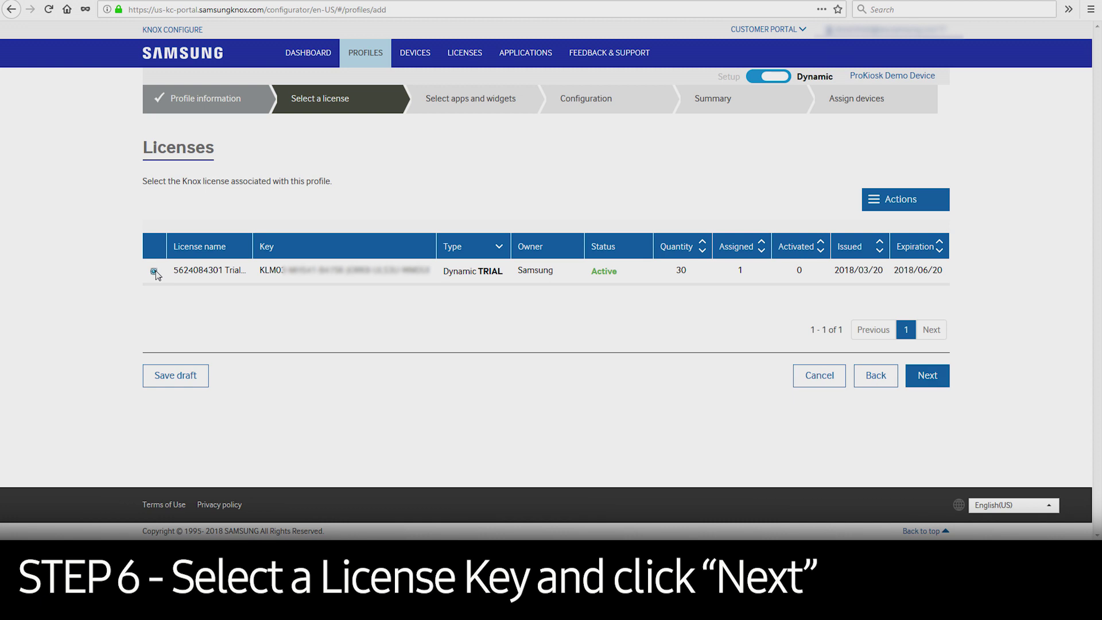
Confirm the Dynamic trial license and add the Good Police app to the profile
click(927, 376)
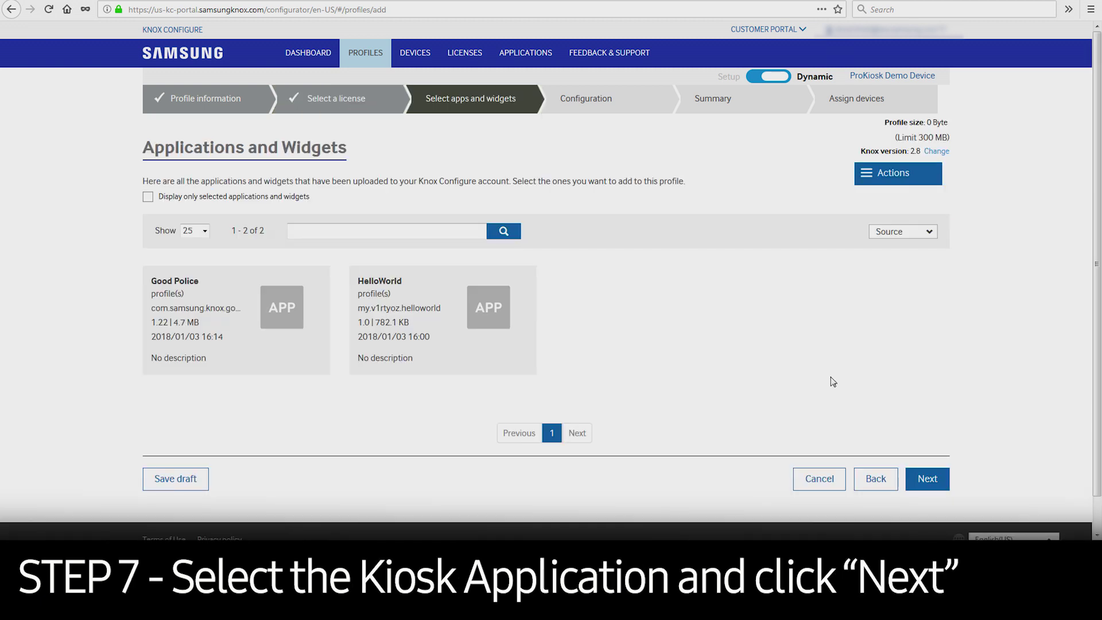
click(286, 345)
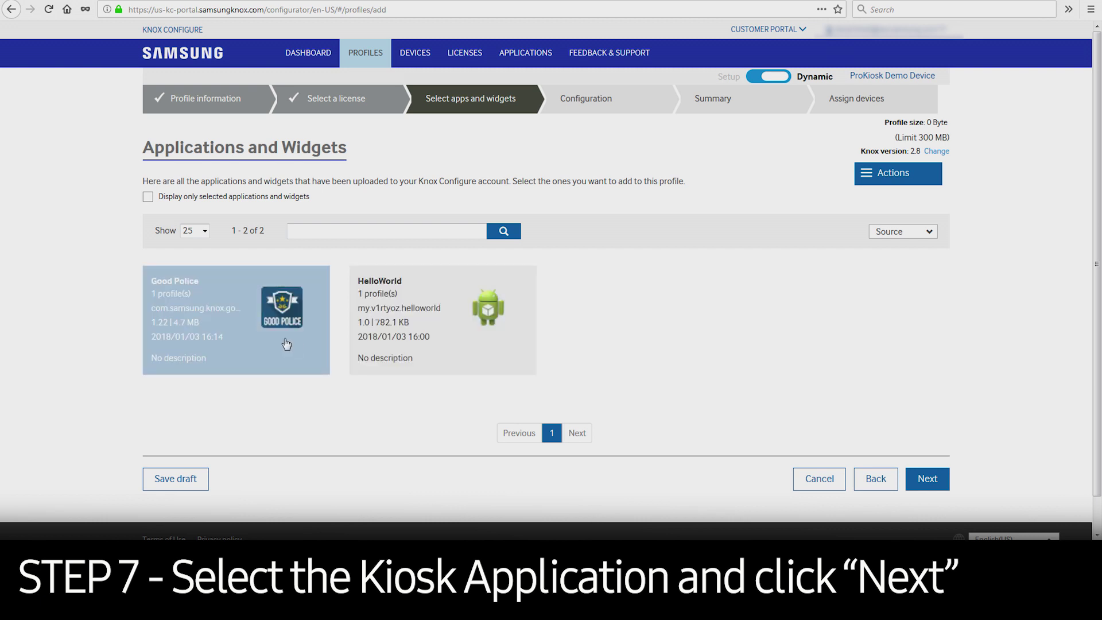
click(286, 345)
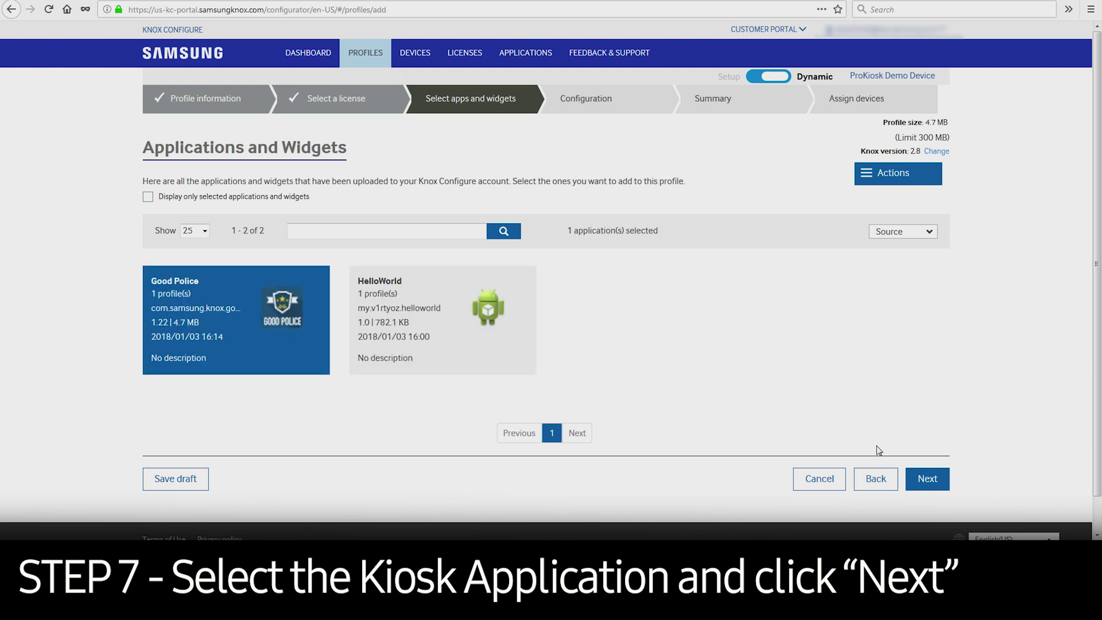
click(937, 479)
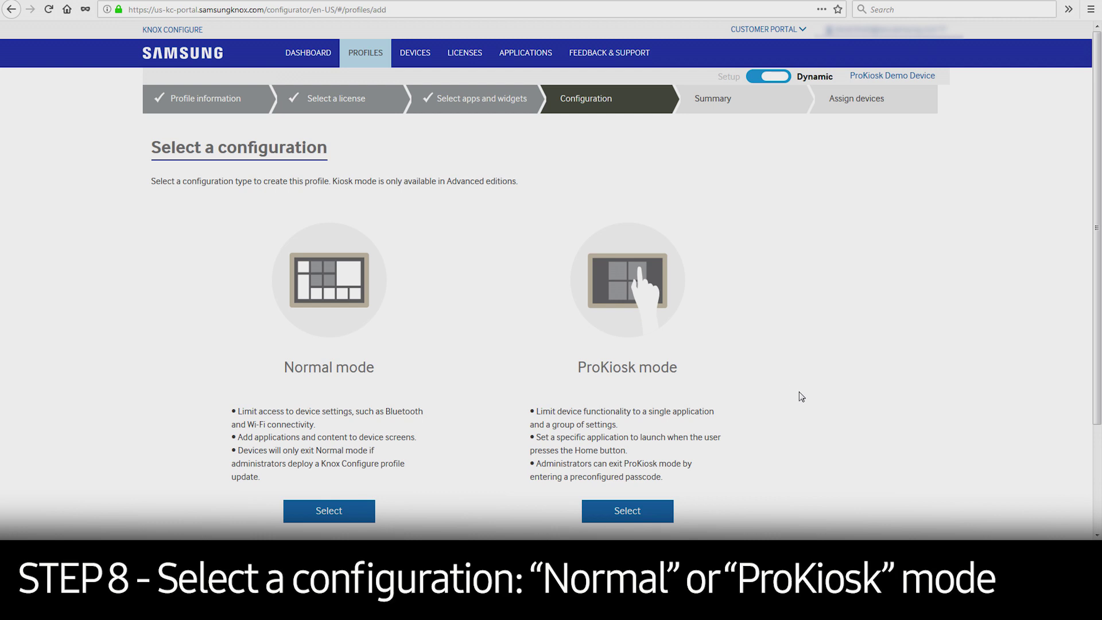
scroll(788, 386, down, 3)
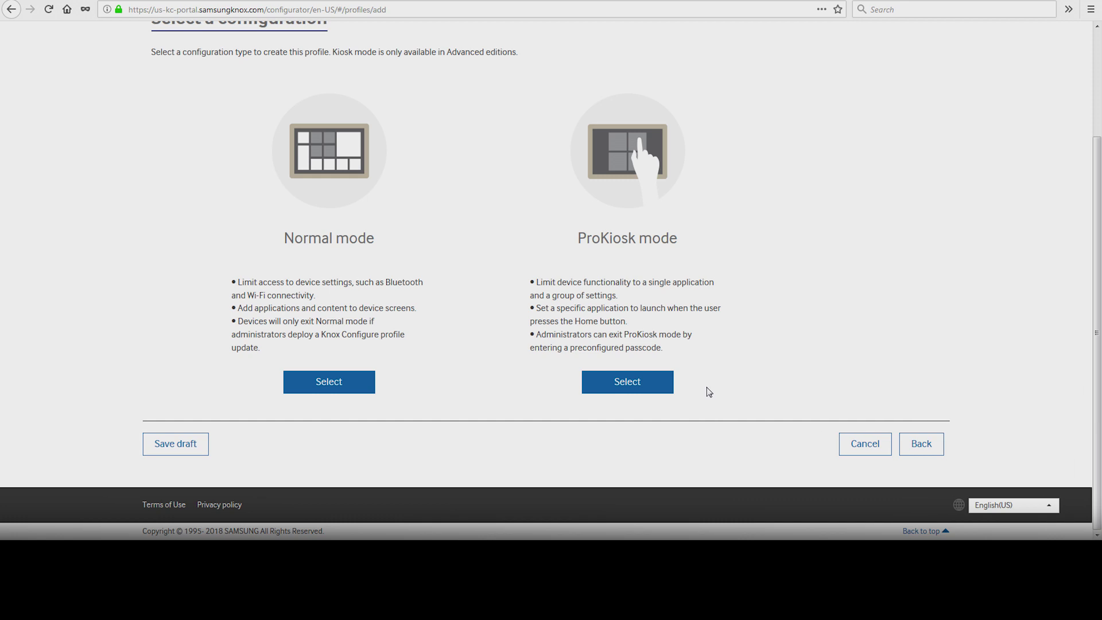
Select ProKiosk mode for the device configuration
click(652, 392)
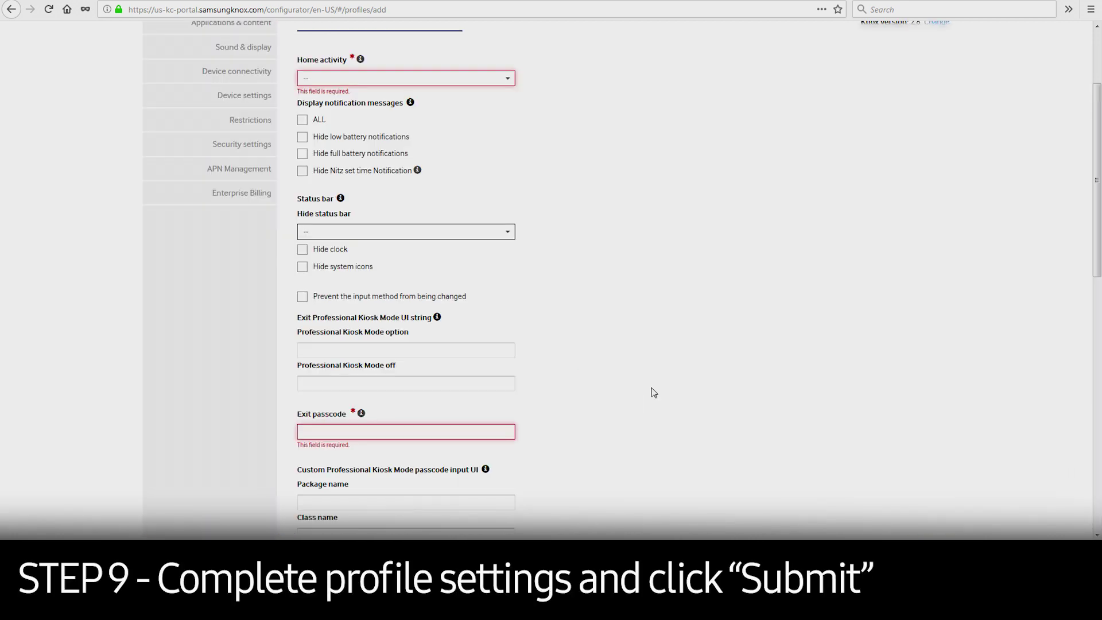
scroll(930, 446, down, 10)
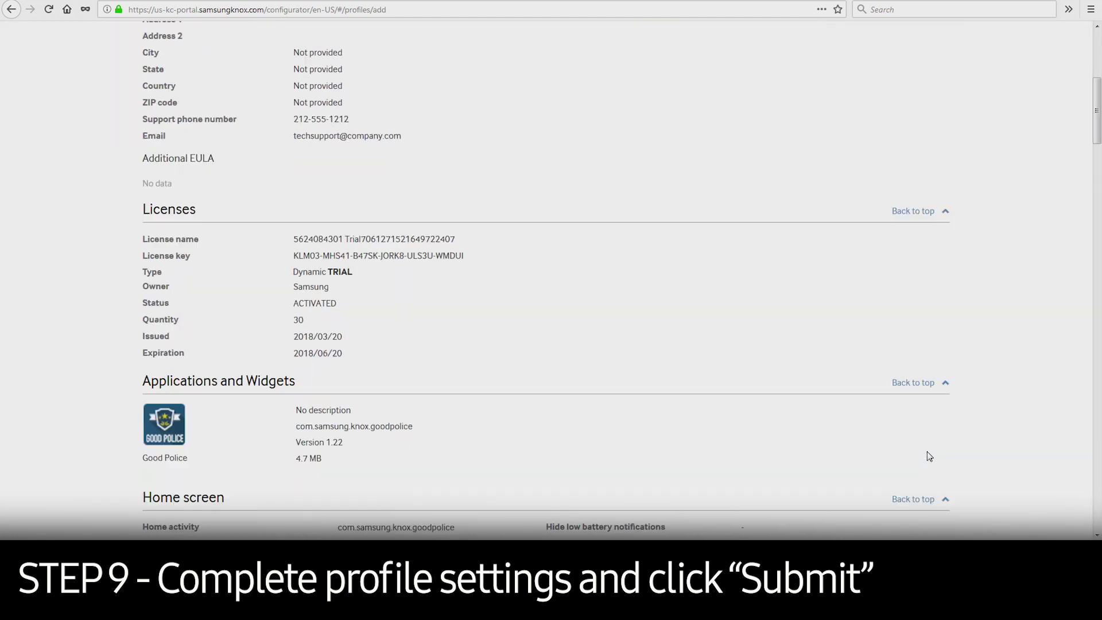
scroll(927, 455, down, 10)
scroll(927, 456, down, 10)
Submit the ProKiosk Demo Device profile and confirm the submission
click(924, 446)
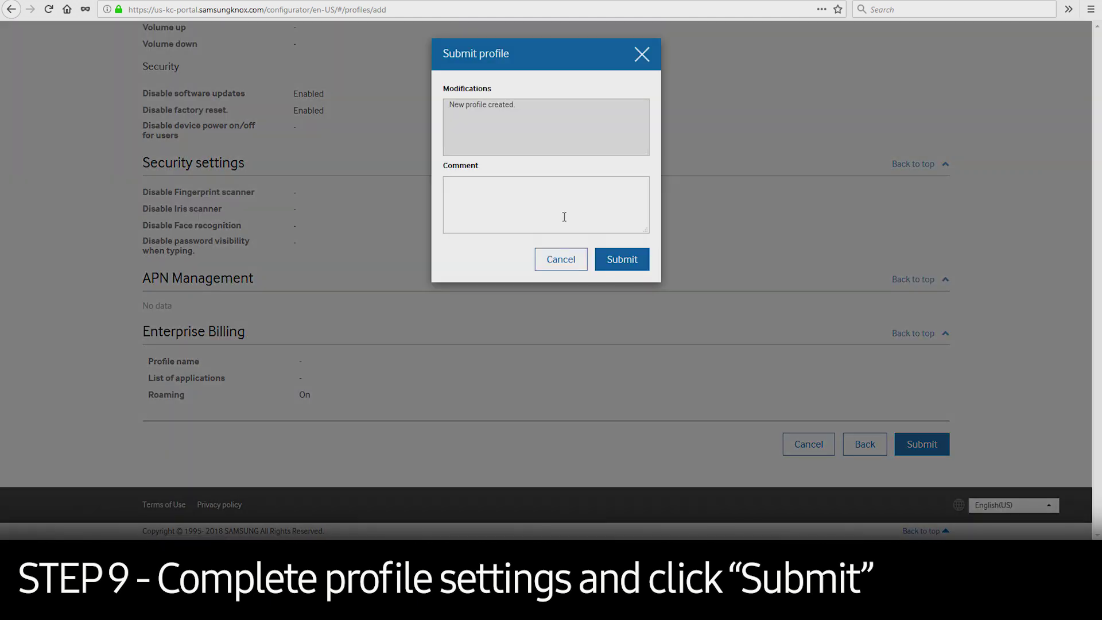
text(New profile)
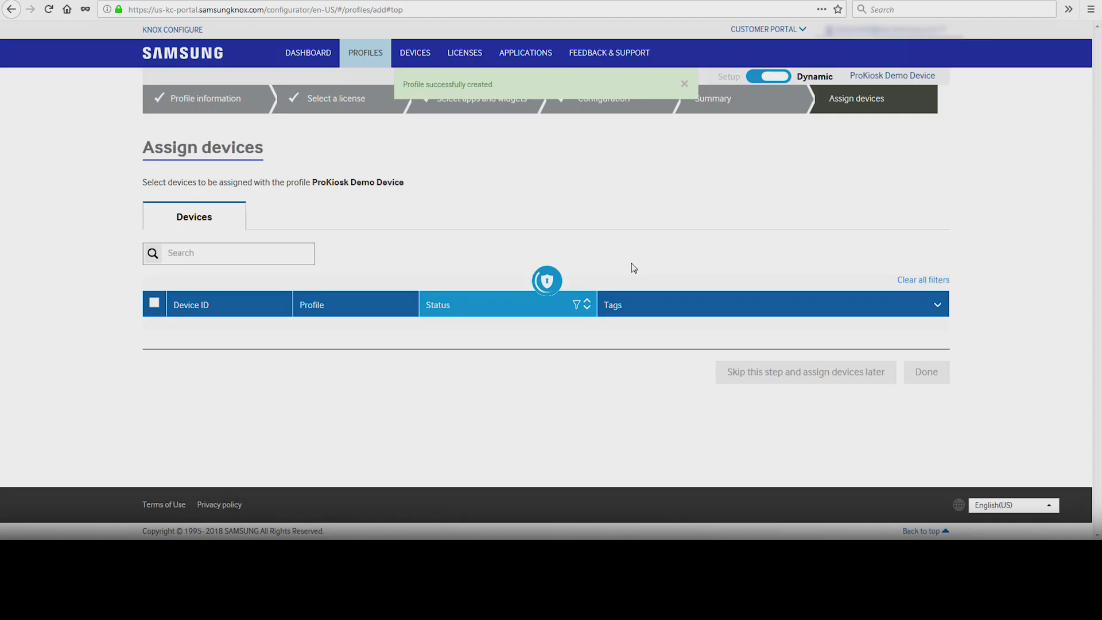
click(631, 267)
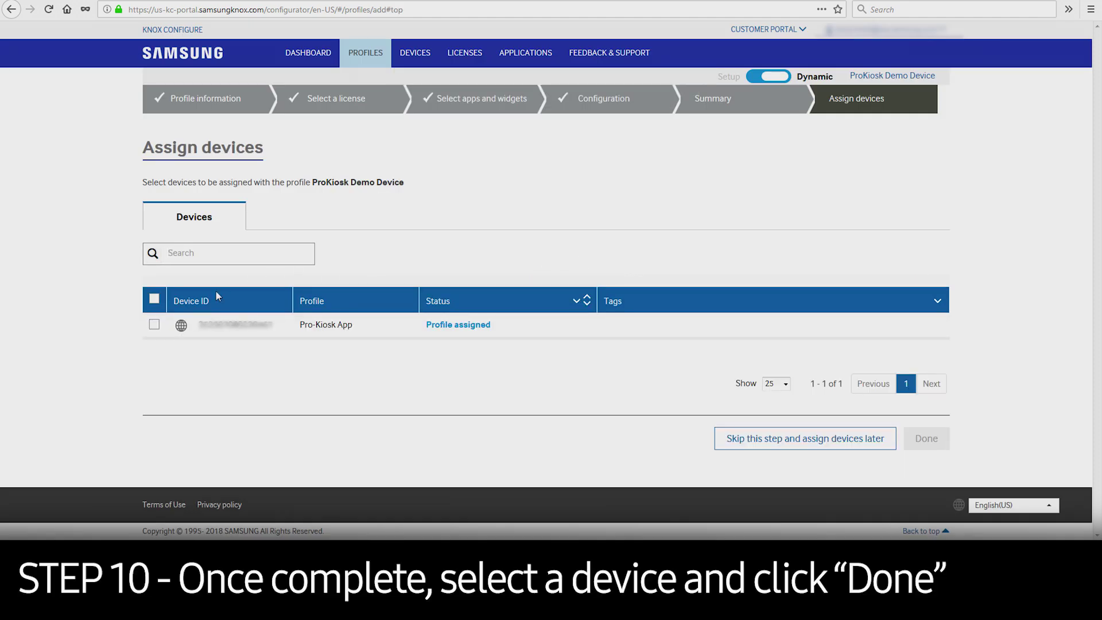
Assign the listed device to ProKiosk Demo Device and confirm the profile change
click(155, 324)
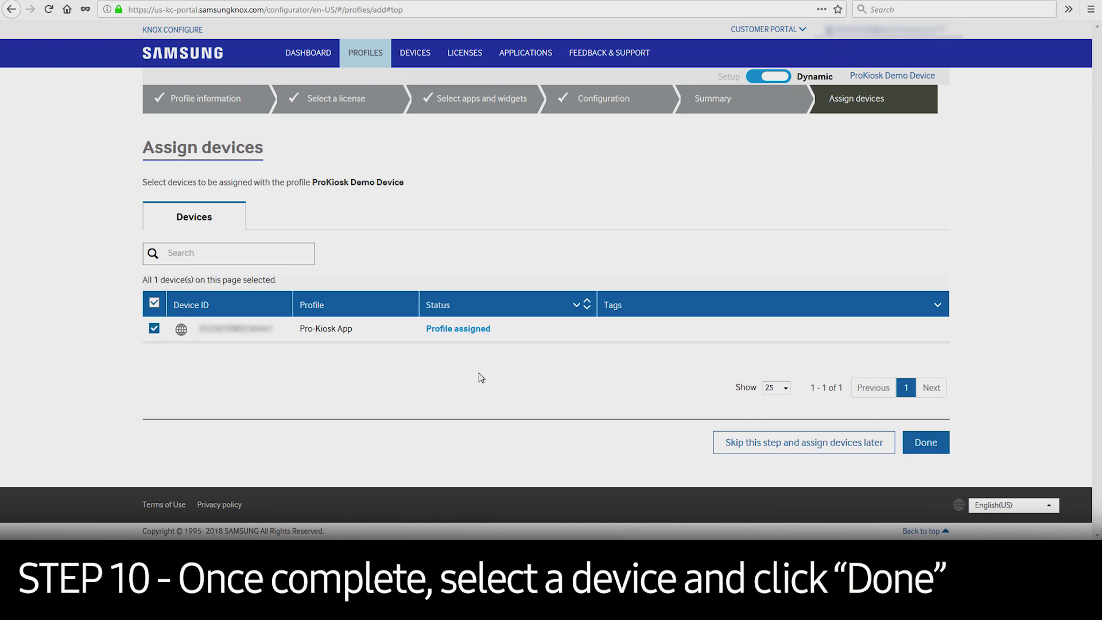
click(927, 444)
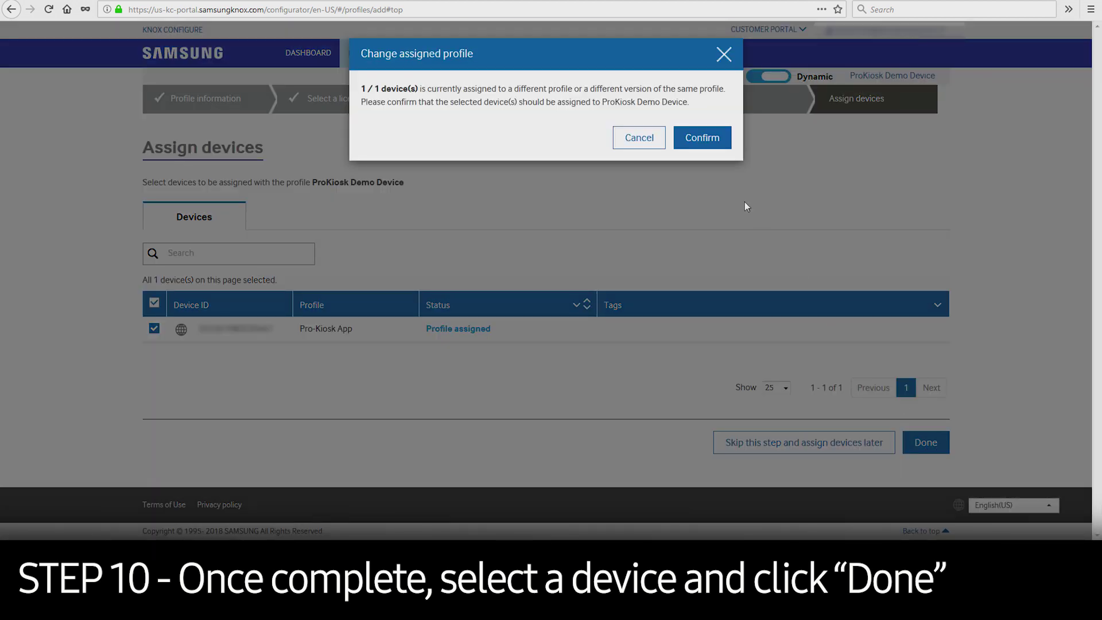
click(702, 138)
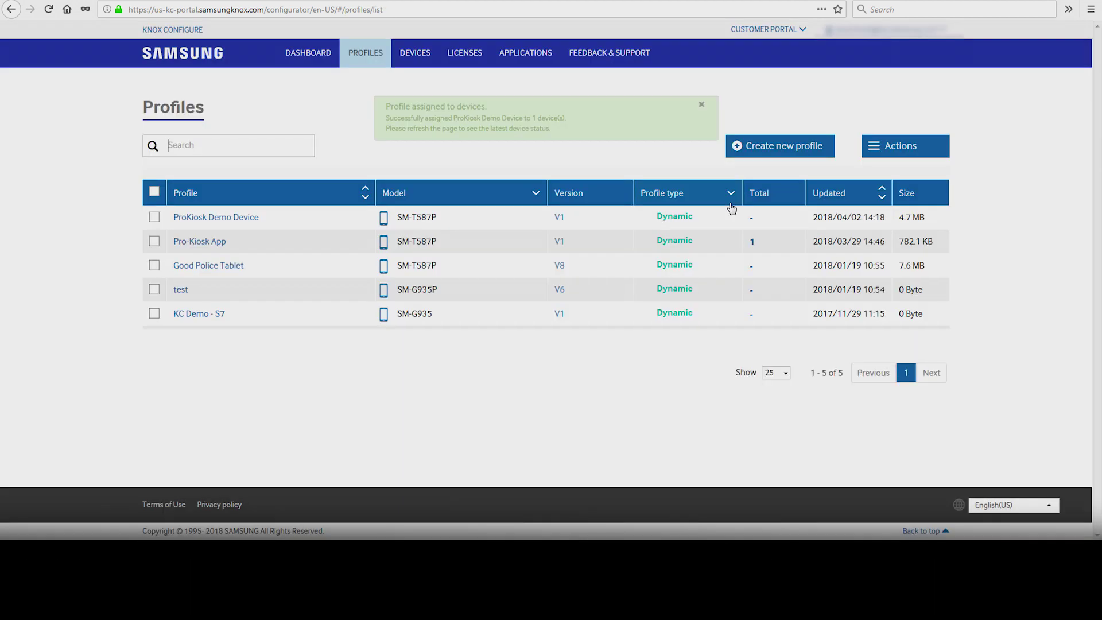